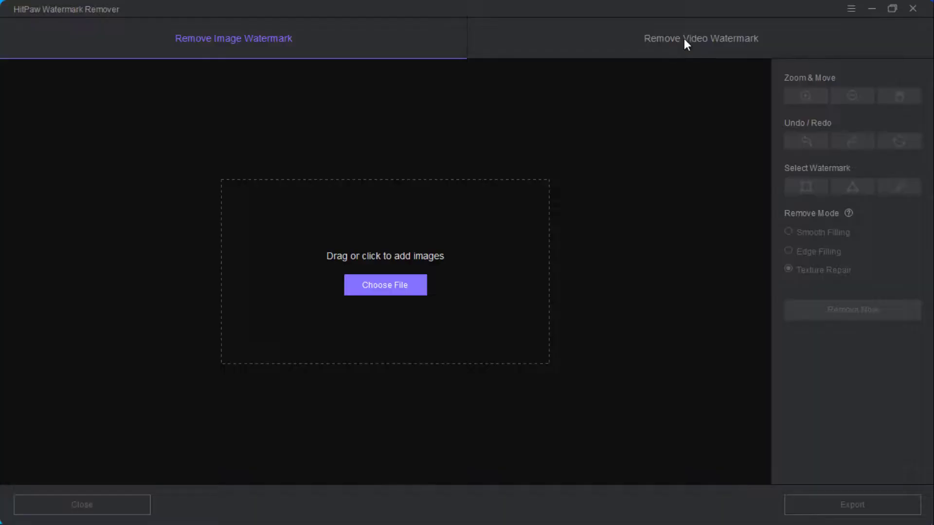
- Load the Untitled Project video, box the WATERMARK text, and start Remove & Export
{"action": "left_click", "coordinate": [684, 39]}
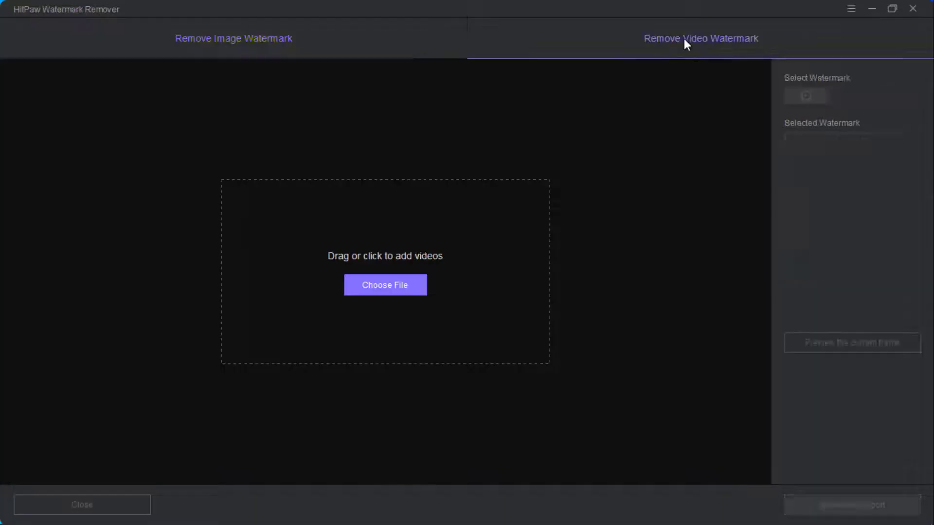
{"action": "left_click", "coordinate": [409, 284]}
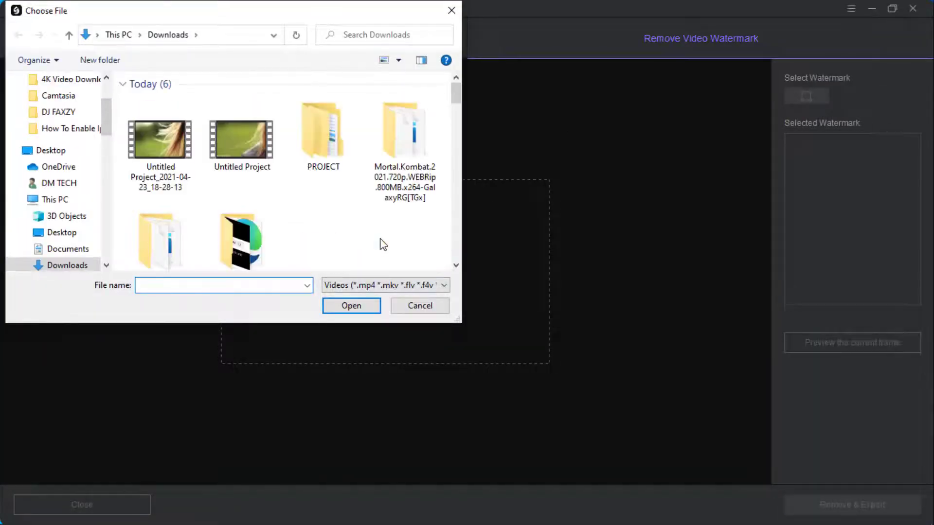
{"action": "double_click", "coordinate": [222, 146]}
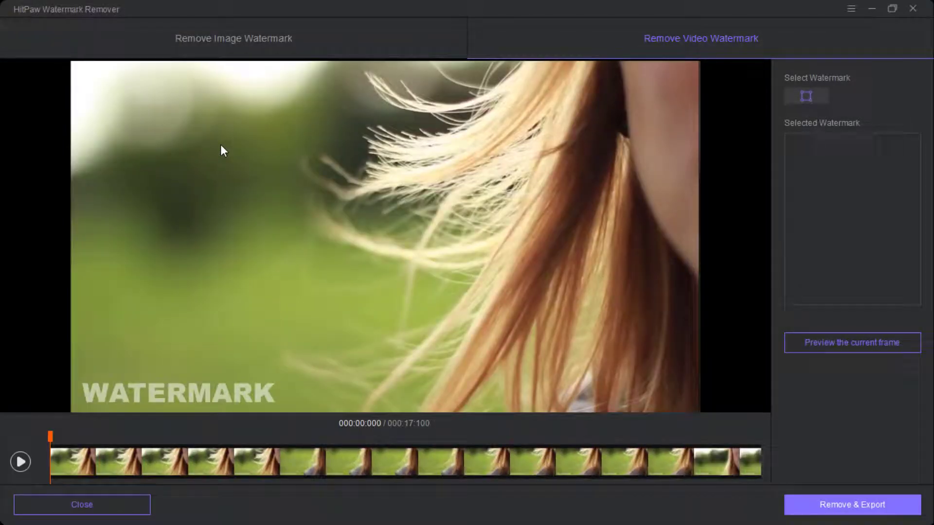
{"action": "left_click_drag", "start_coordinate": [72, 354], "coordinate": [292, 411]}
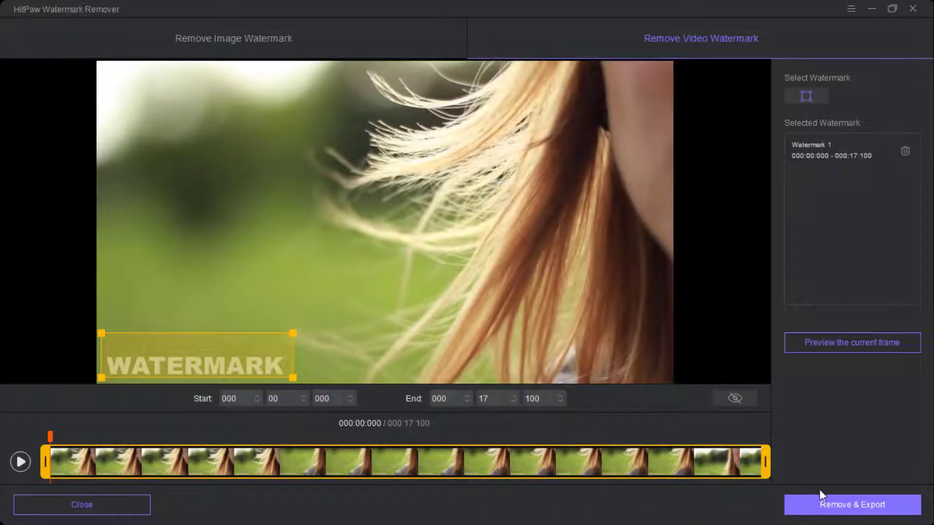
{"action": "left_click", "coordinate": [864, 501]}
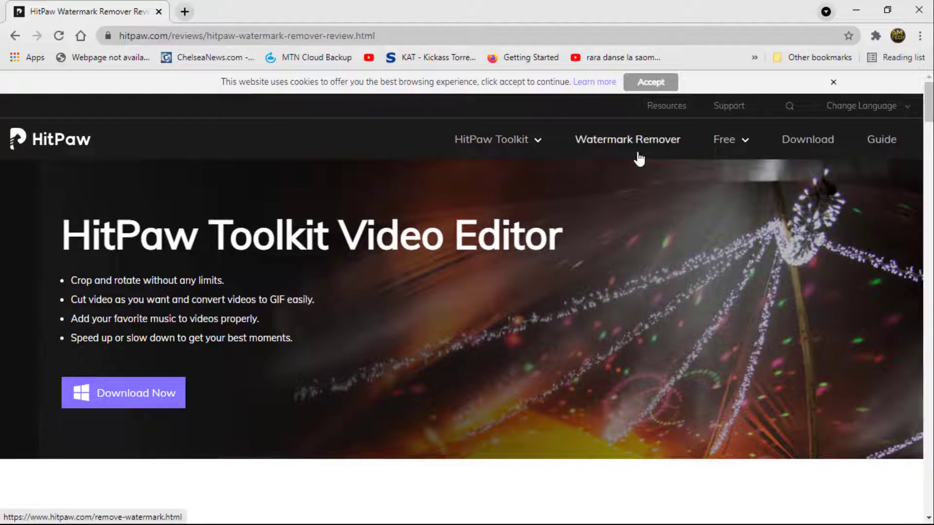
- Look over the Free menu offerings on the HitPaw website
{"action": "mouse_move", "coordinate": [729, 157]}
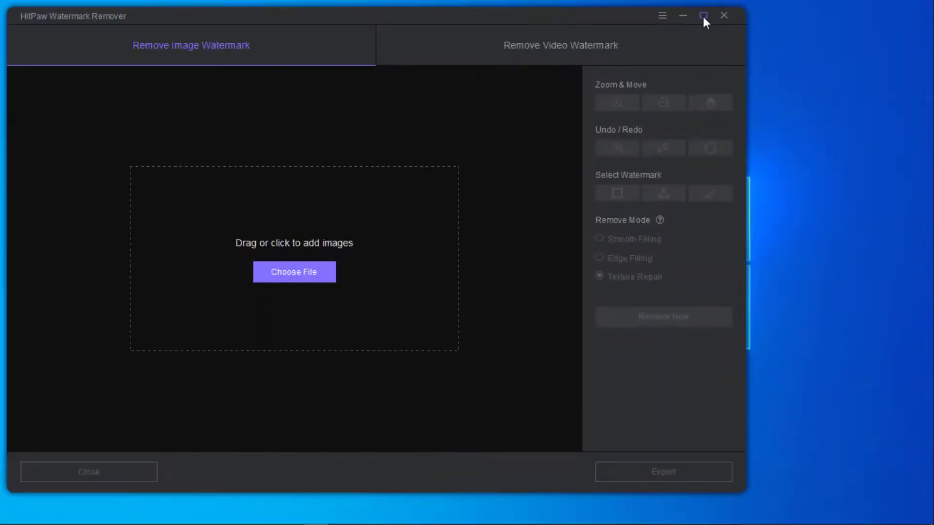
- Maximize the HitPaw Watermark Remover window on its Remove Image Watermark screen
{"action": "left_click", "coordinate": [702, 17]}
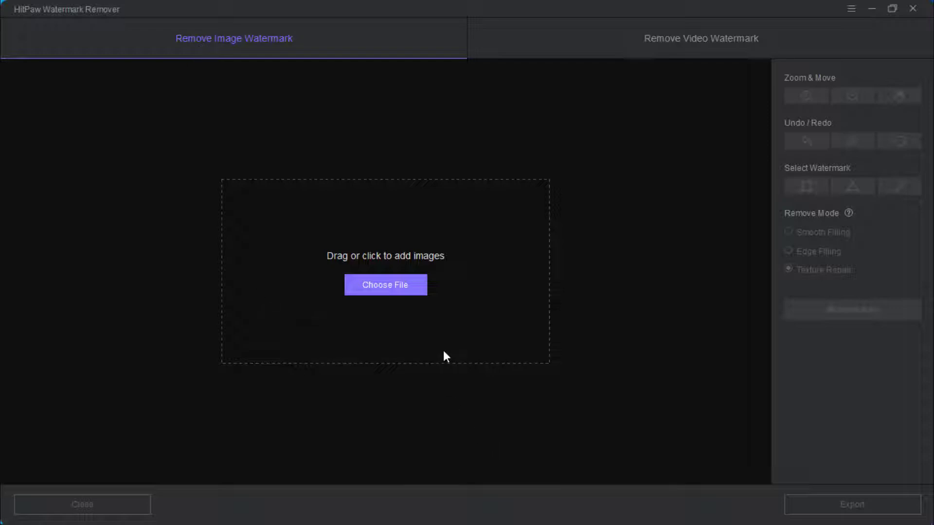
- Load the MOMMY AND CHILD photo from Downloads' Earlier this week list into the editor
{"action": "left_click", "coordinate": [385, 286]}
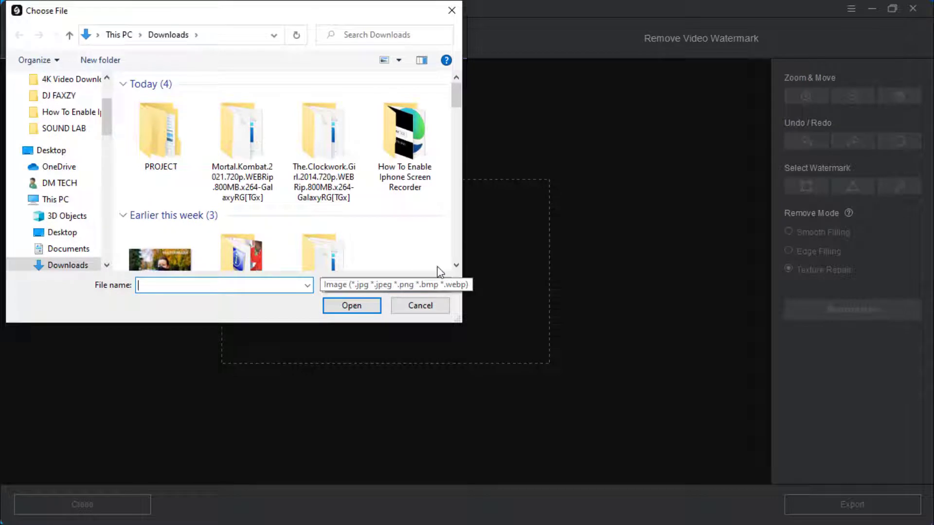
{"action": "scroll", "coordinate": [458, 261], "scroll_direction": "down", "scroll_amount": 2}
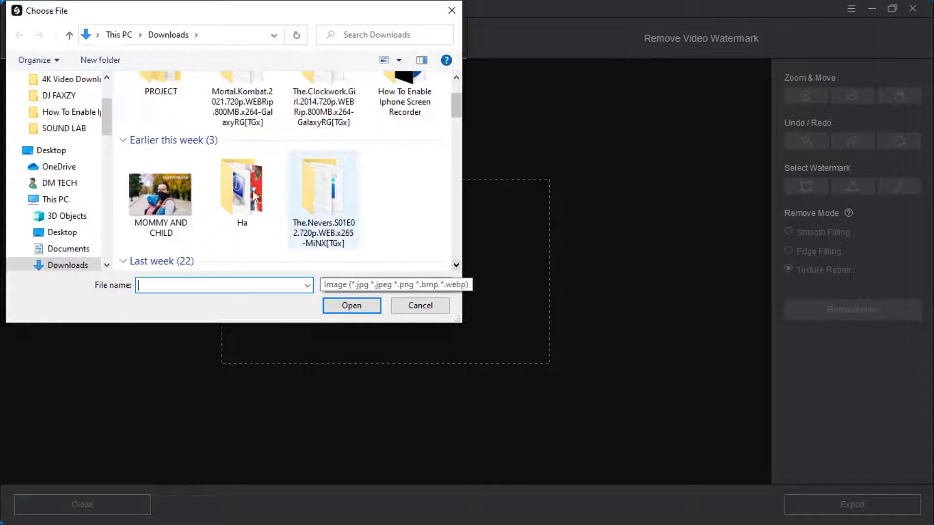
{"action": "left_click", "coordinate": [184, 180]}
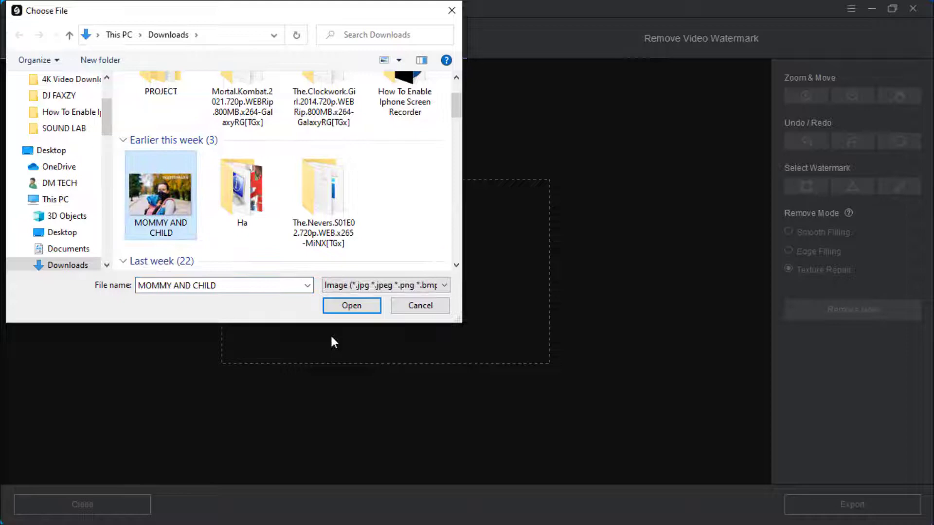
{"action": "left_click", "coordinate": [349, 311]}
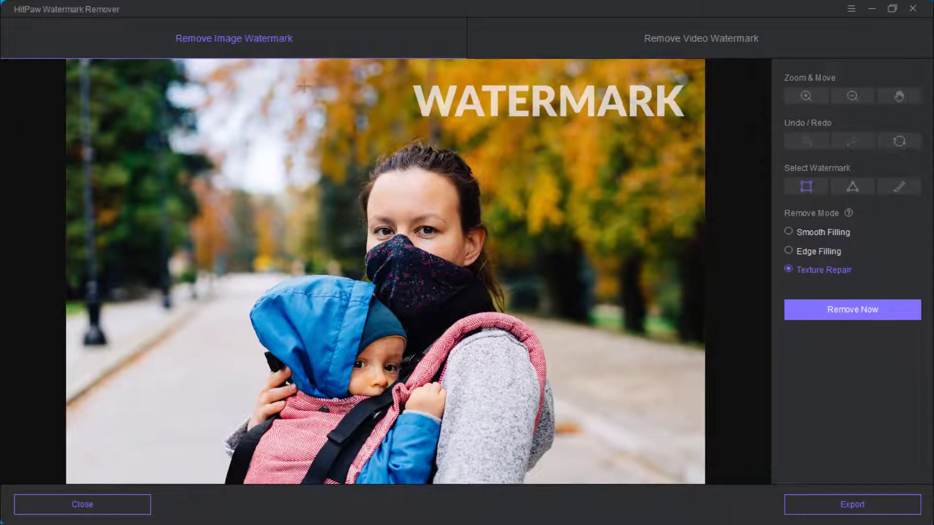
- Box the WATERMARK text at the photo's top and erase it with Texture Repair
{"action": "left_click_drag", "start_coordinate": [404, 84], "coordinate": [689, 123]}
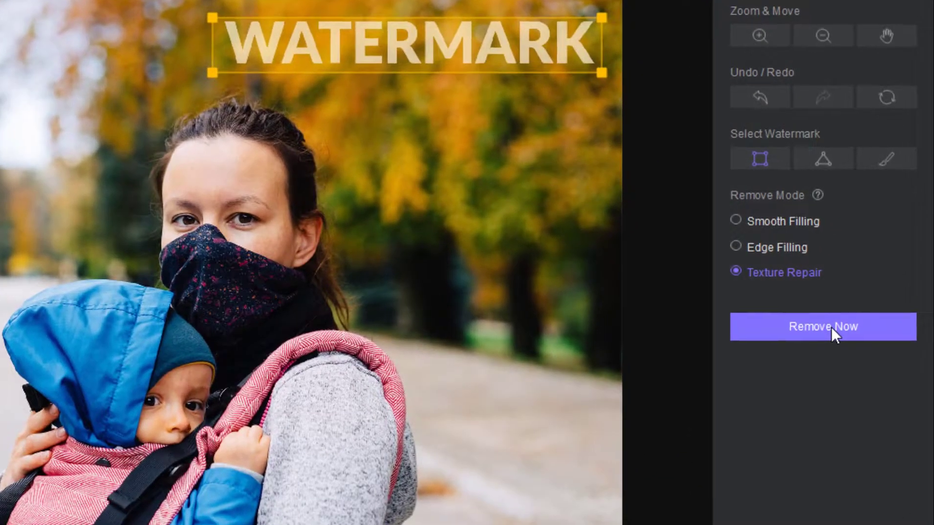
{"action": "left_click", "coordinate": [832, 327]}
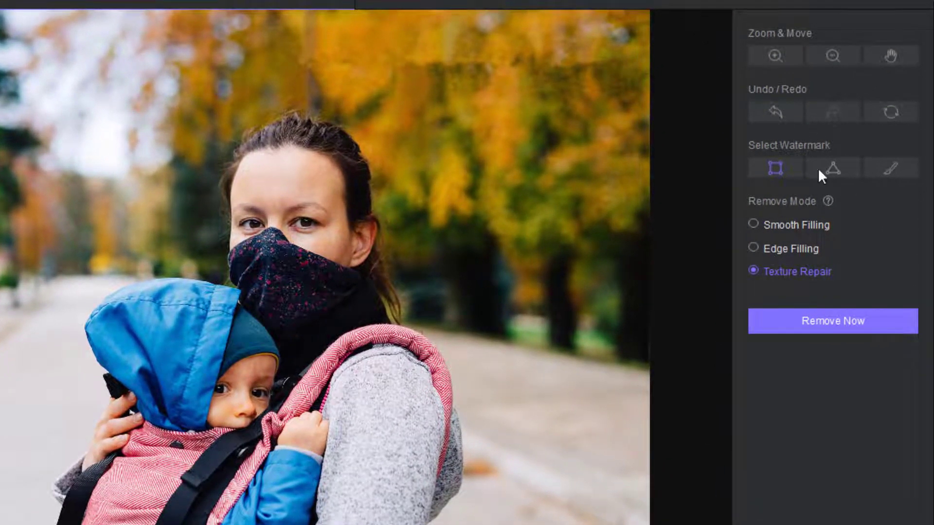
- Undo the removal and erase the WATERMARK text again using Edge Filling mode
{"action": "left_click", "coordinate": [780, 111]}
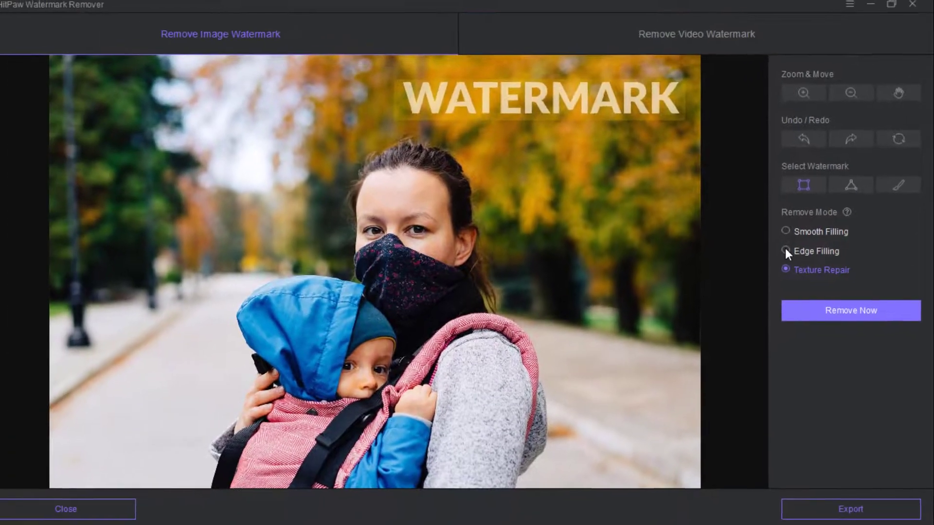
{"action": "left_click", "coordinate": [754, 248]}
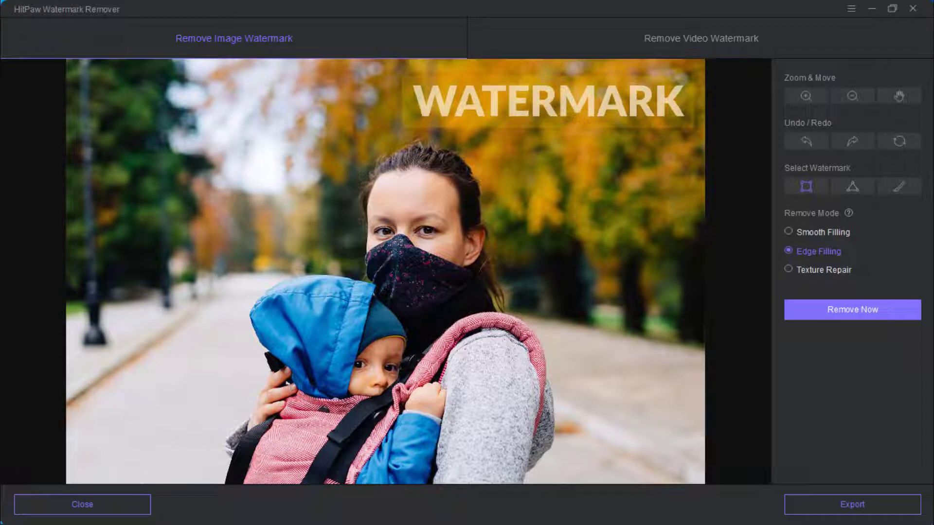
{"action": "left_click_drag", "start_coordinate": [401, 78], "coordinate": [693, 127]}
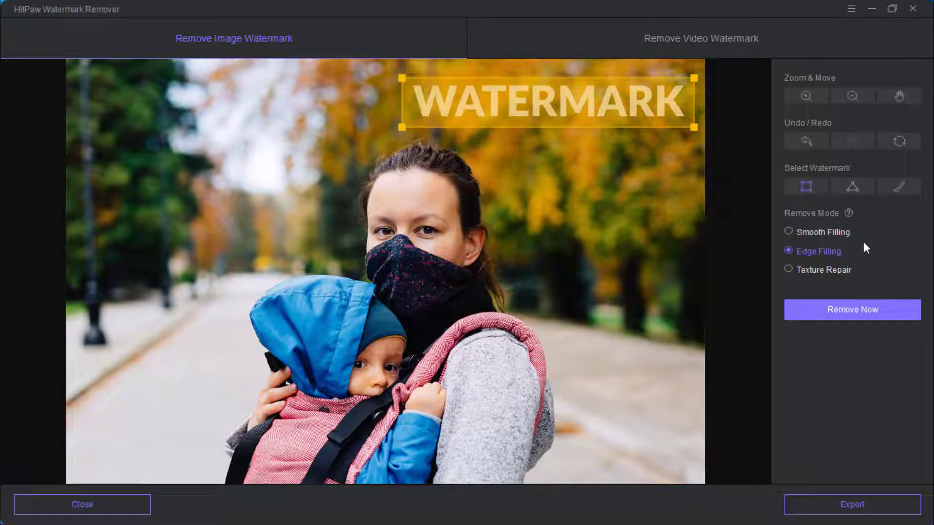
{"action": "left_click", "coordinate": [851, 314]}
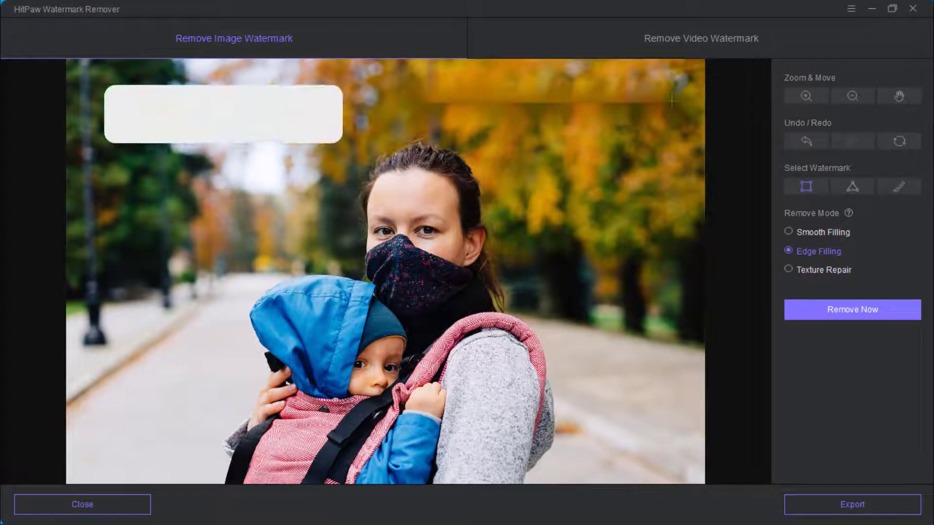
- Undo, try Smooth Filling, then redo the removal in Texture Repair mode
{"action": "left_click", "coordinate": [813, 138]}
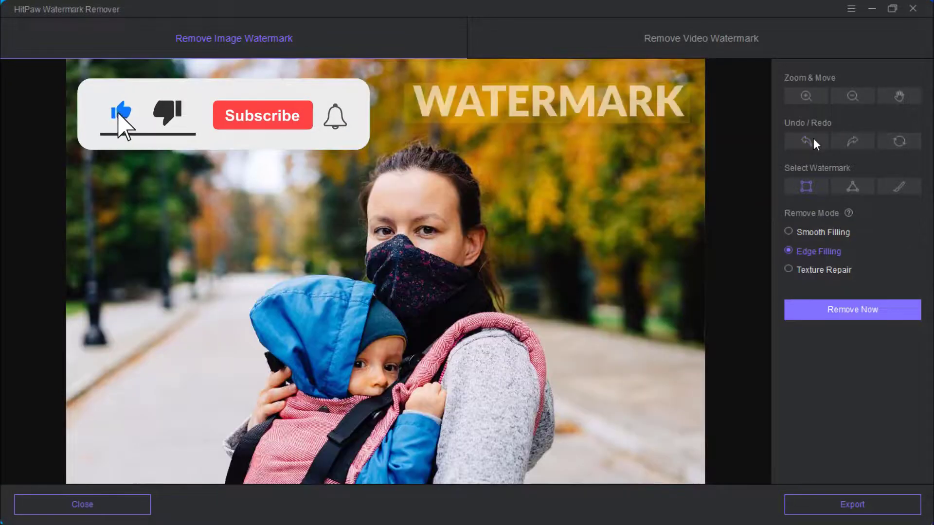
{"action": "left_click", "coordinate": [788, 232]}
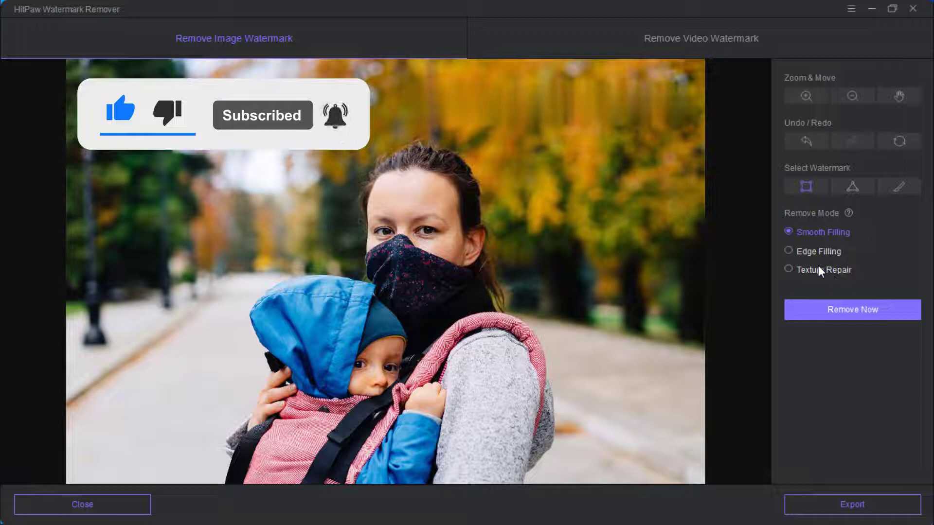
{"action": "left_click", "coordinate": [816, 270]}
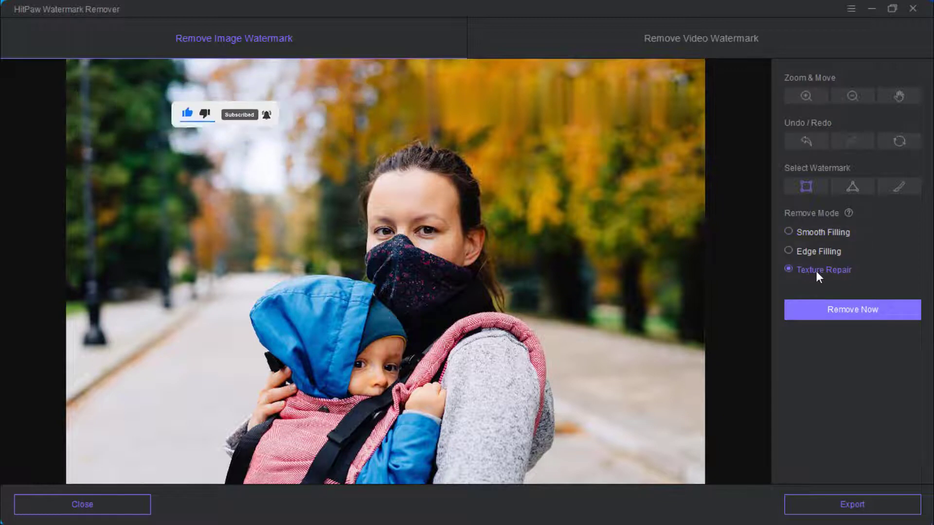
{"action": "left_click", "coordinate": [805, 142]}
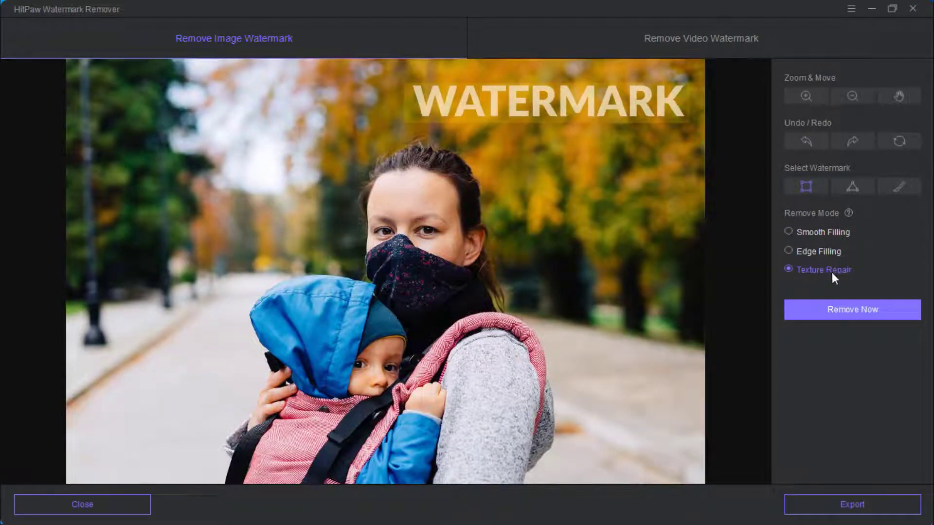
{"action": "left_click", "coordinate": [843, 312]}
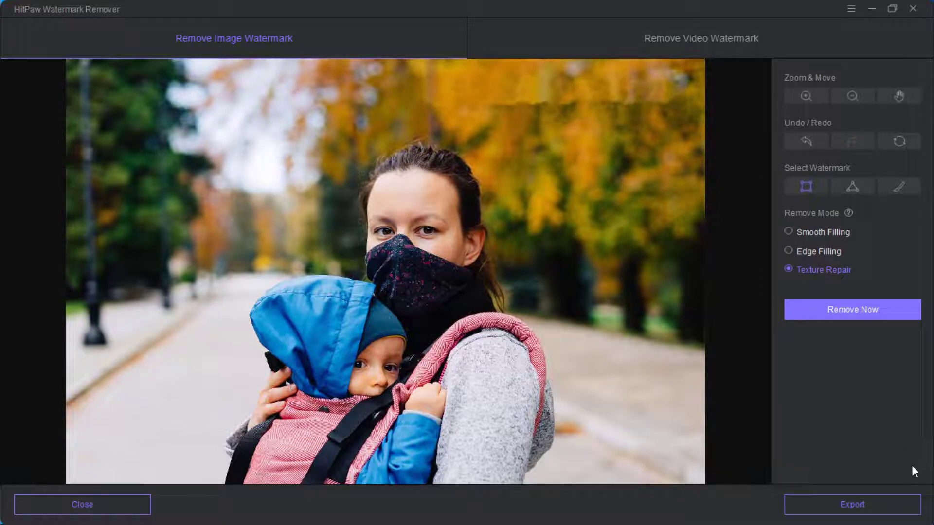
- Export the cleaned photo and open the saved MOMMY AND CHILD image from its folder to check it
{"action": "left_click", "coordinate": [889, 504]}
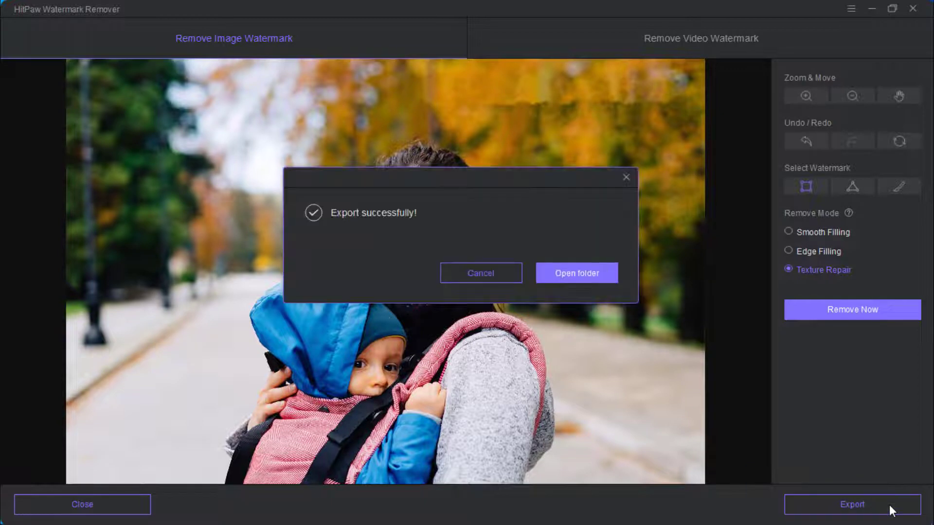
{"action": "left_click", "coordinate": [593, 278]}
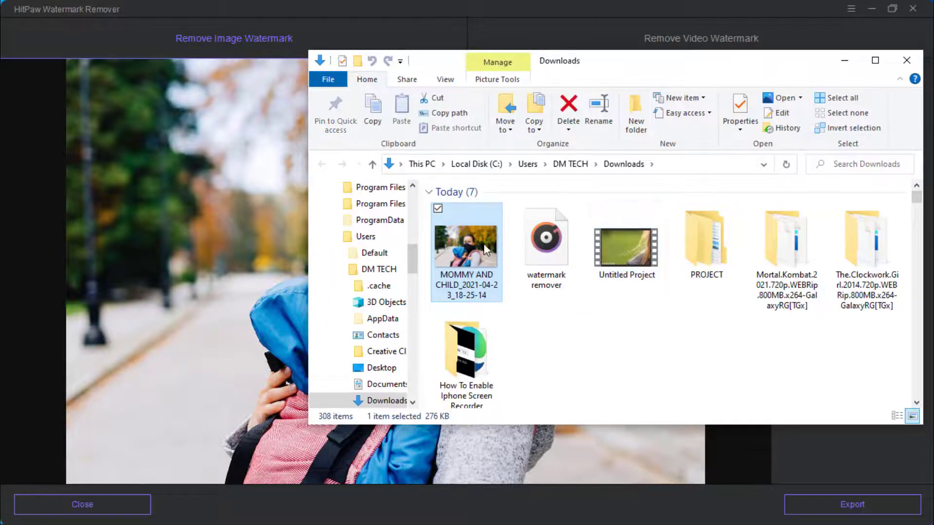
{"action": "double_click", "coordinate": [484, 244]}
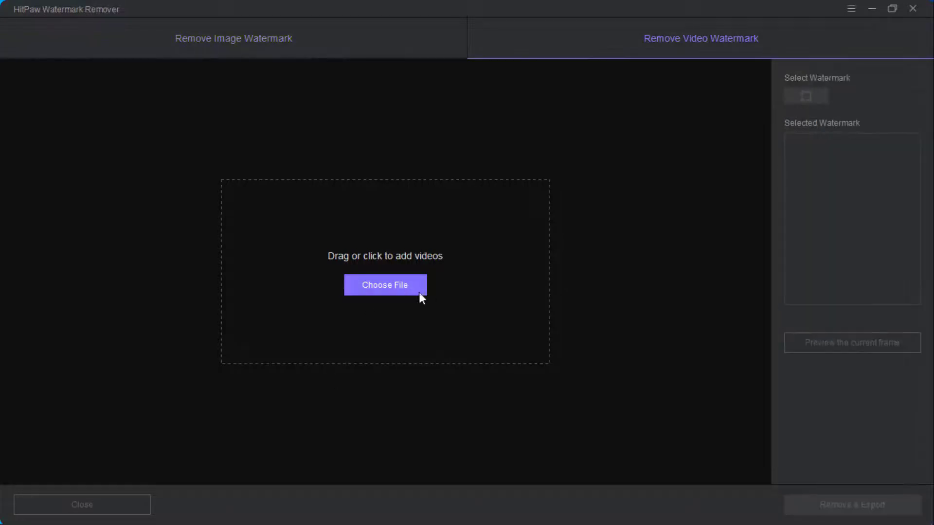
- Load the Untitled Project video from Downloads into the video watermark editor
{"action": "left_click", "coordinate": [405, 284]}
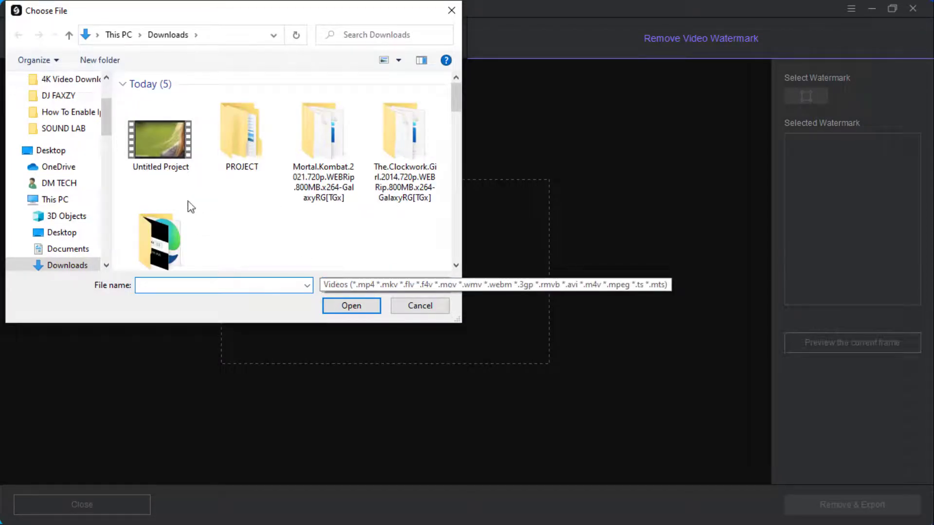
{"action": "left_click", "coordinate": [151, 150]}
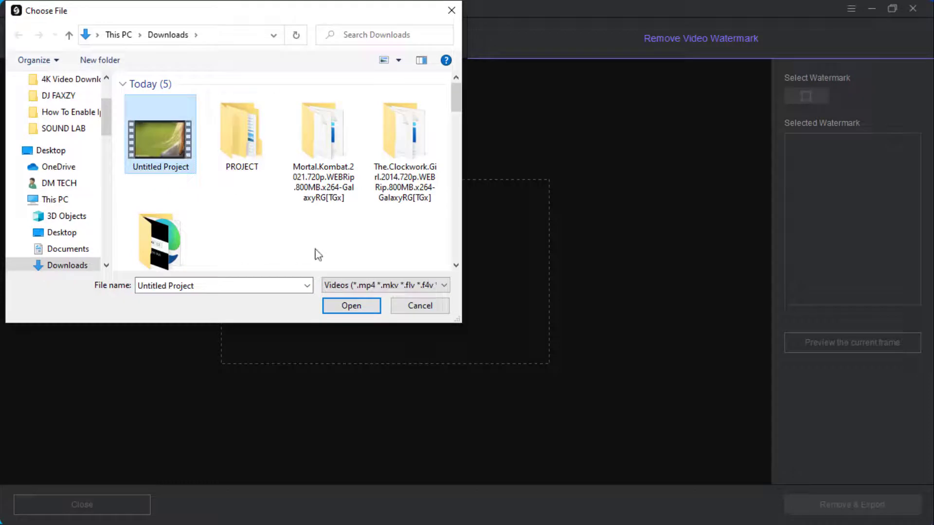
{"action": "left_click", "coordinate": [350, 309]}
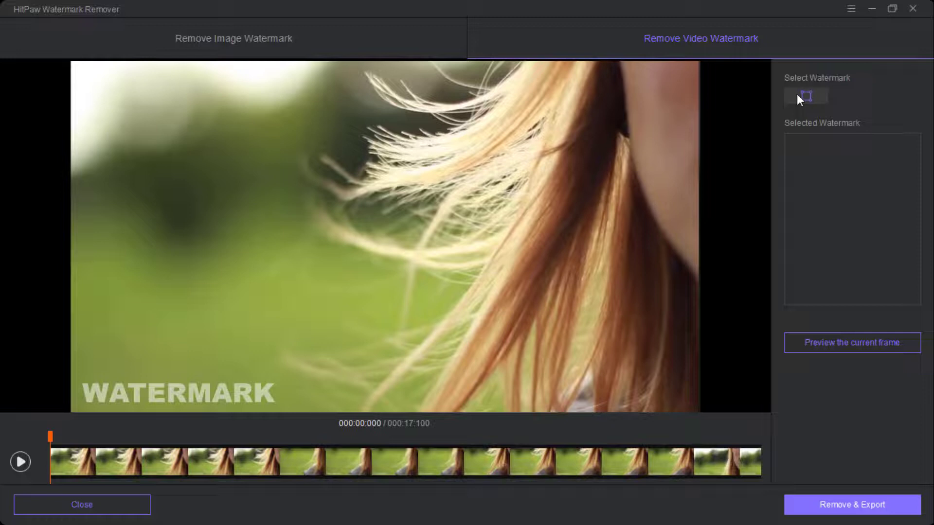
- Box the bottom-left WATERMARK text, extend its range to the full 17.1-second clip, and preview the frame
{"action": "left_click_drag", "start_coordinate": [77, 377], "coordinate": [282, 406]}
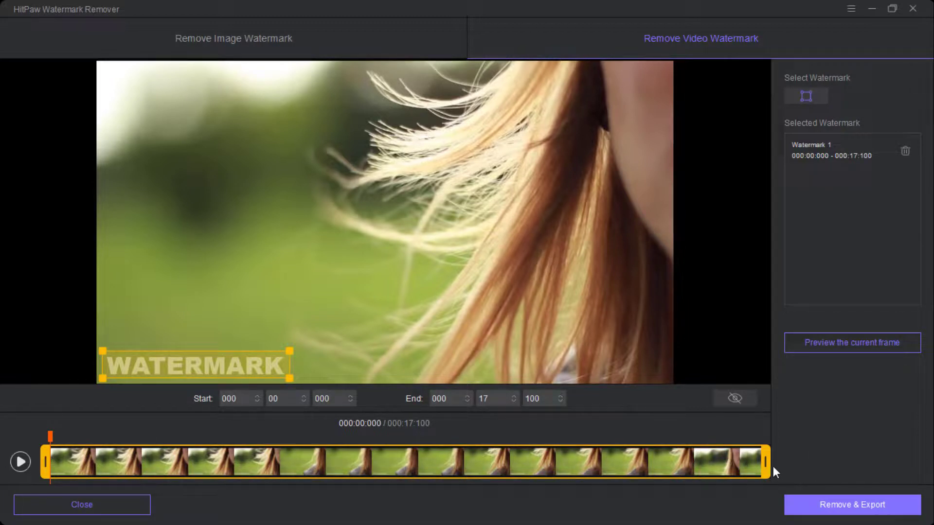
{"action": "left_click_drag", "start_coordinate": [763, 465], "coordinate": [768, 464]}
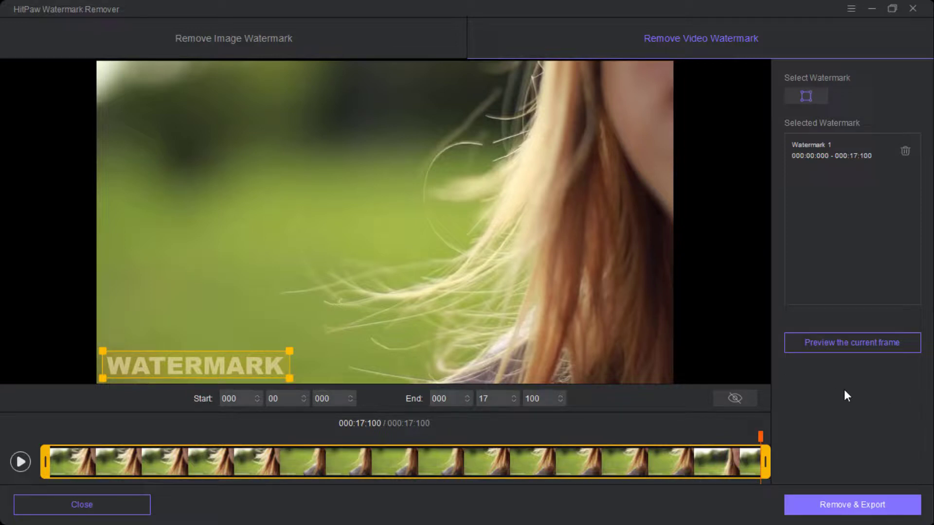
{"action": "left_click", "coordinate": [856, 343]}
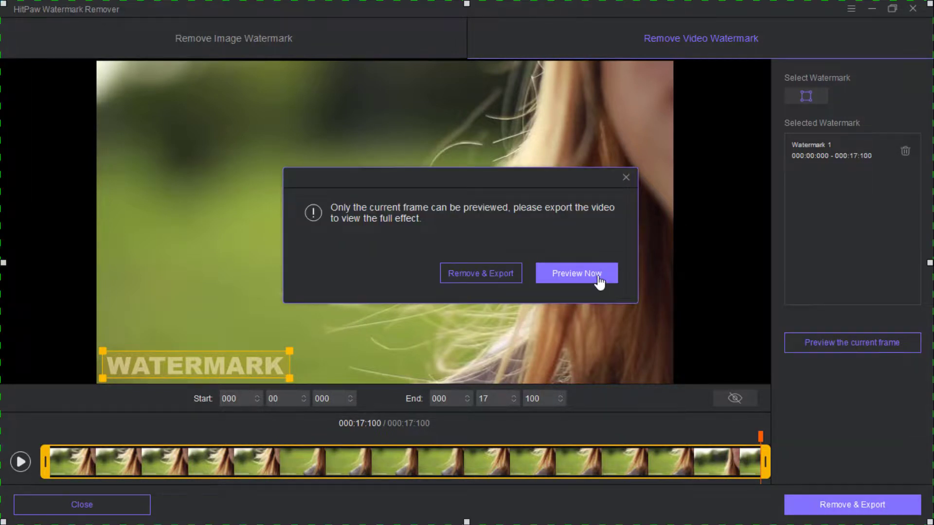
- Check the current-frame preview, export the Untitled Project video without Watermark 1, and open its Downloads folder
{"action": "left_click", "coordinate": [597, 277]}
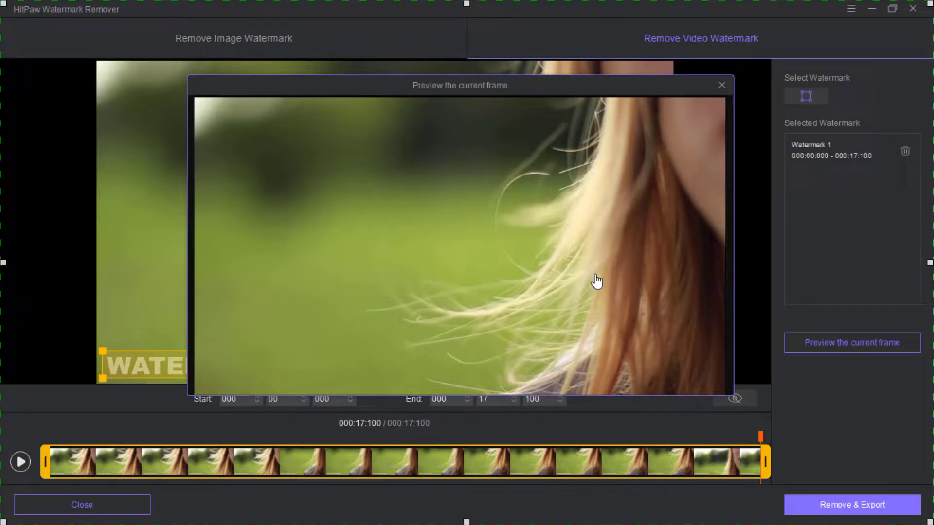
{"action": "left_click", "coordinate": [721, 85]}
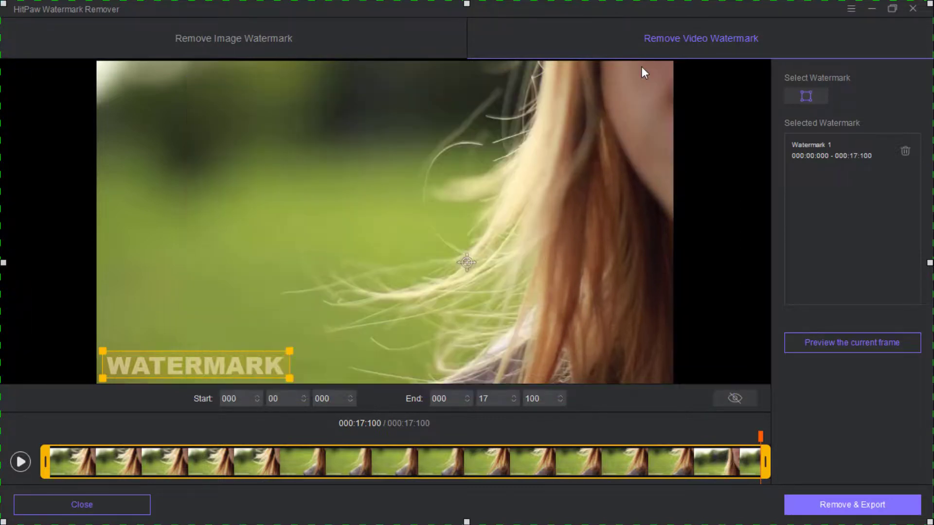
{"action": "left_click", "coordinate": [847, 506]}
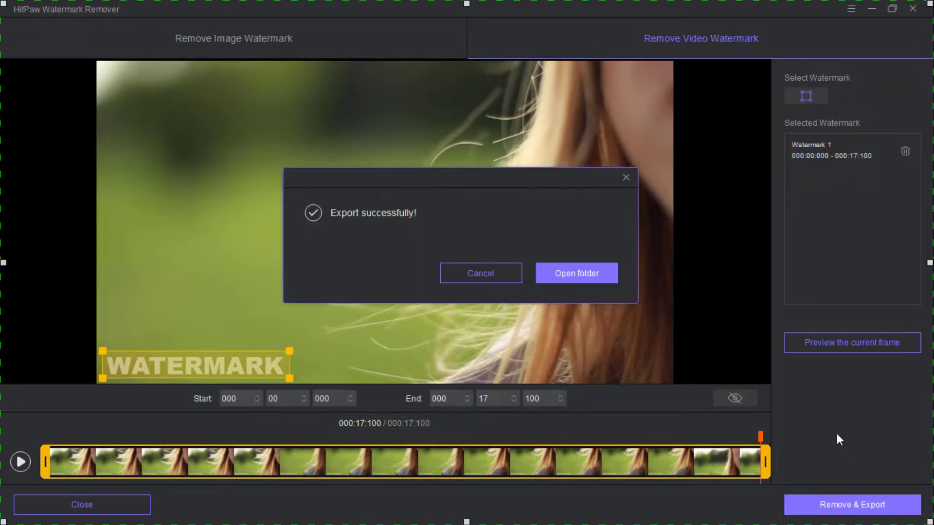
{"action": "left_click", "coordinate": [587, 275]}
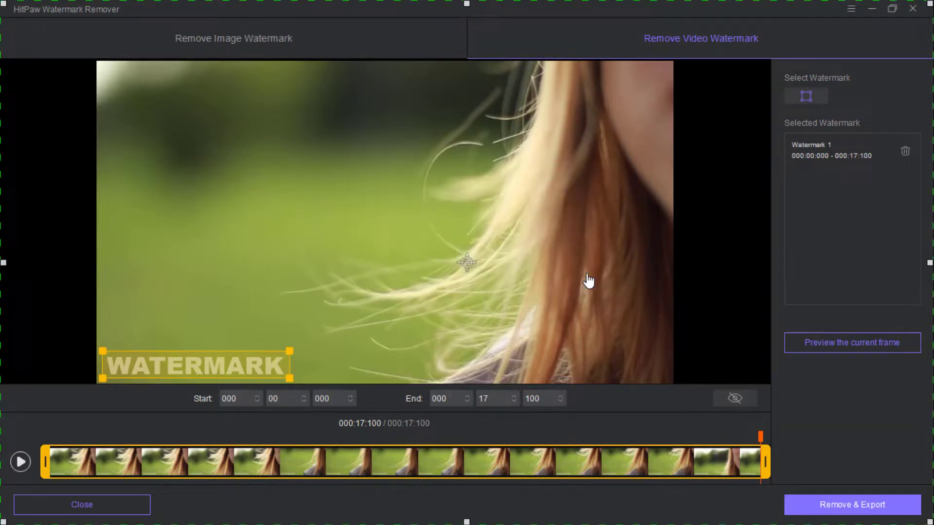